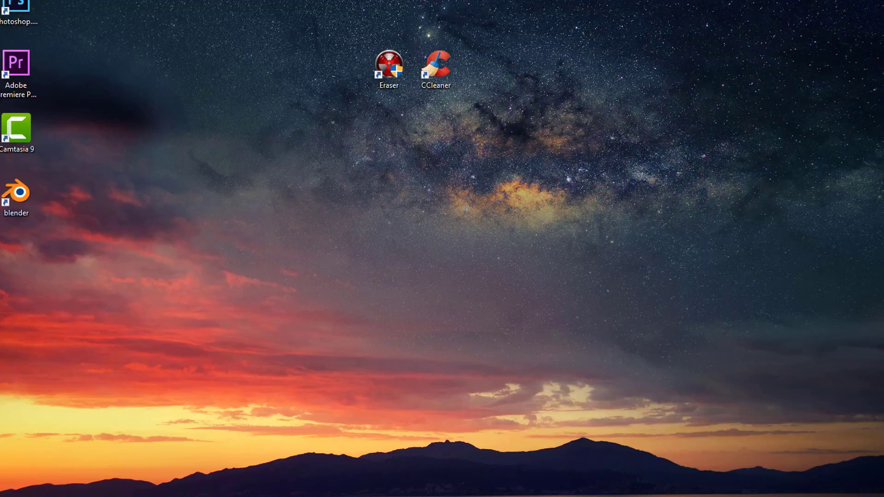
- Move the This PC window into place, then cancel a started rename of Test (G:)
drag(883, 83, 558, 20)
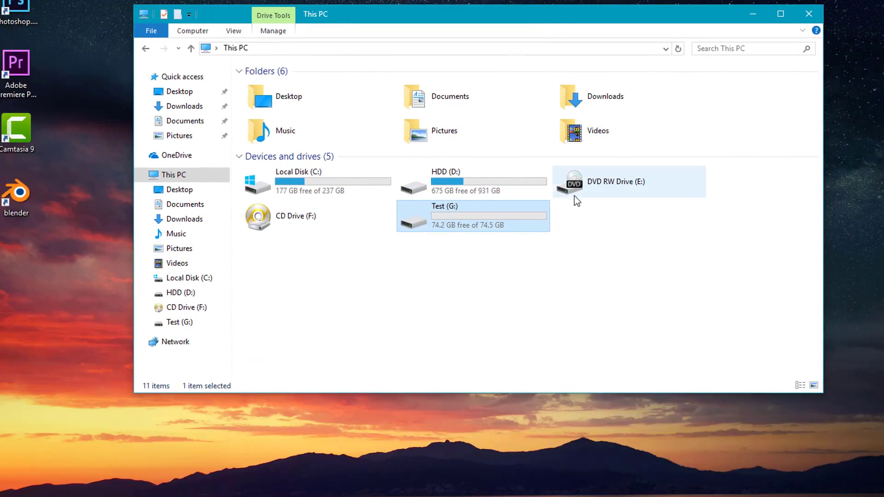
click(440, 211)
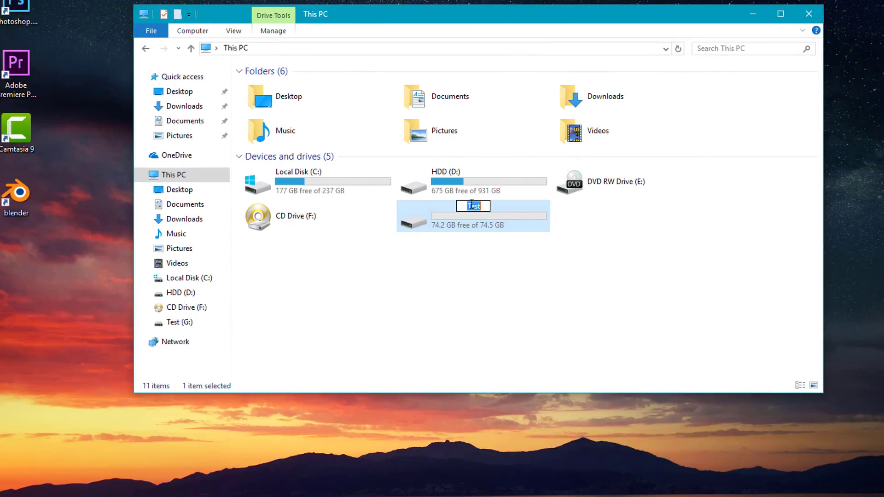
click(488, 263)
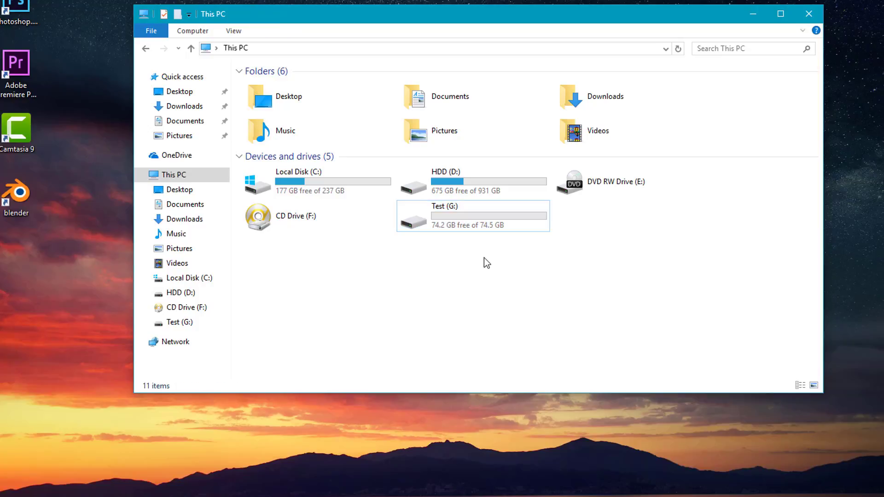
- Open the Format options for Test (G:) and close them without formatting
right_click(461, 223)
click(506, 452)
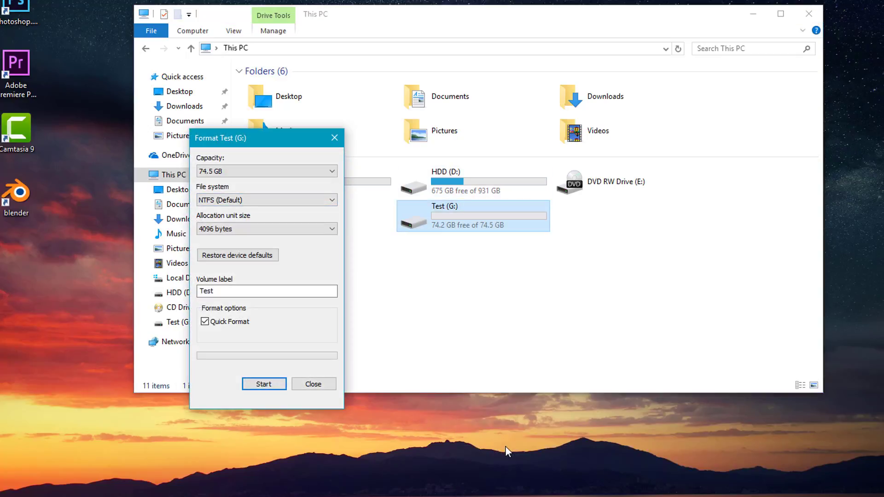
click(314, 384)
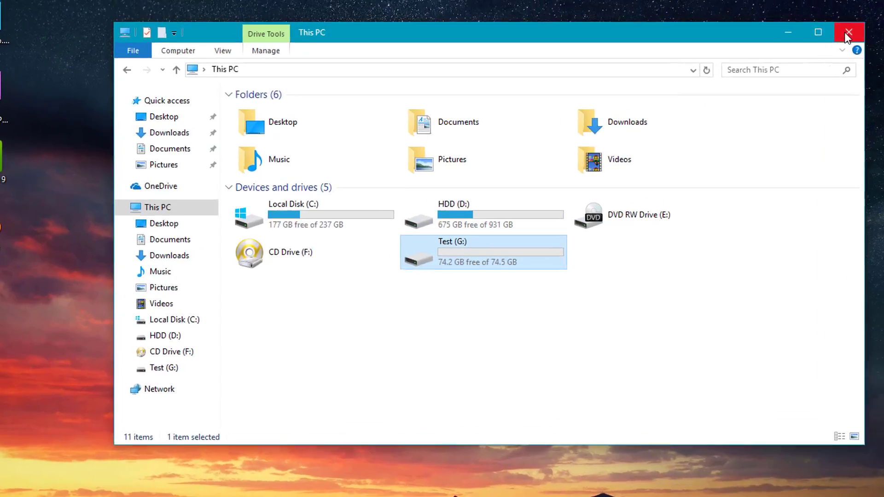
- Close File Explorer, then select and deselect the Eraser and CCleaner desktop shortcuts
click(808, 14)
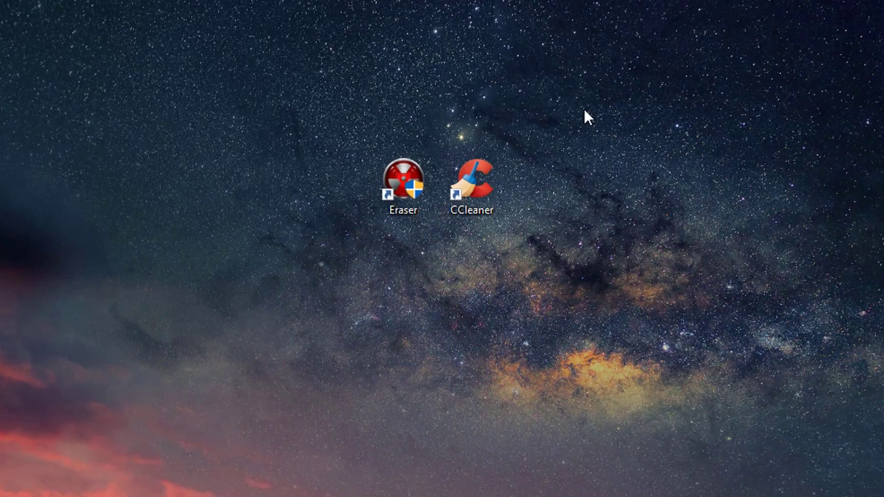
drag(297, 83, 567, 257)
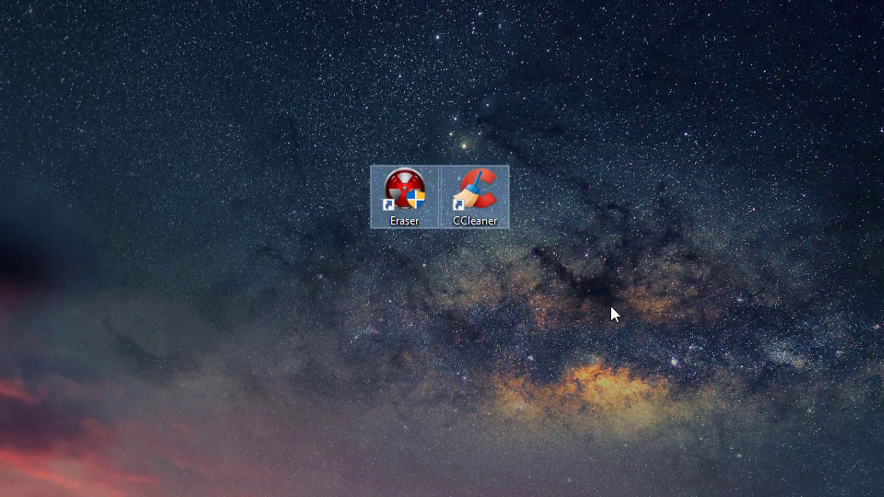
click(504, 294)
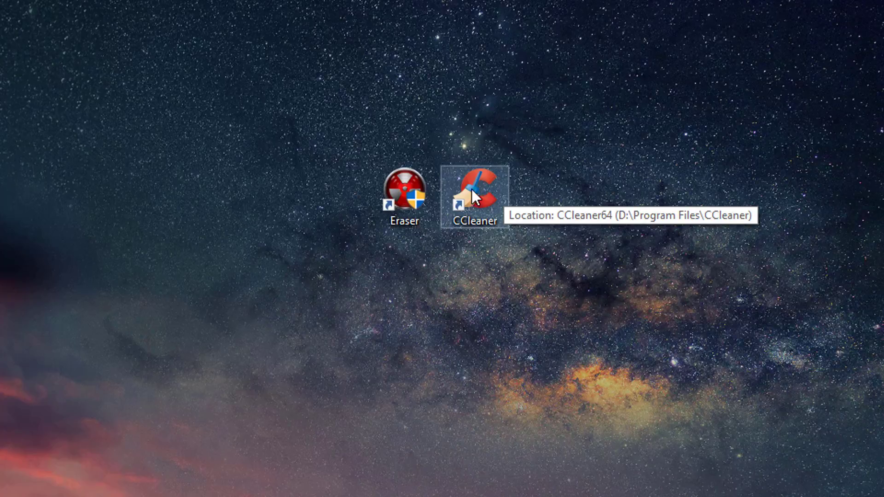
- Launch CCleaner and go to its Tools > Drive Wiper page
double_click(489, 181)
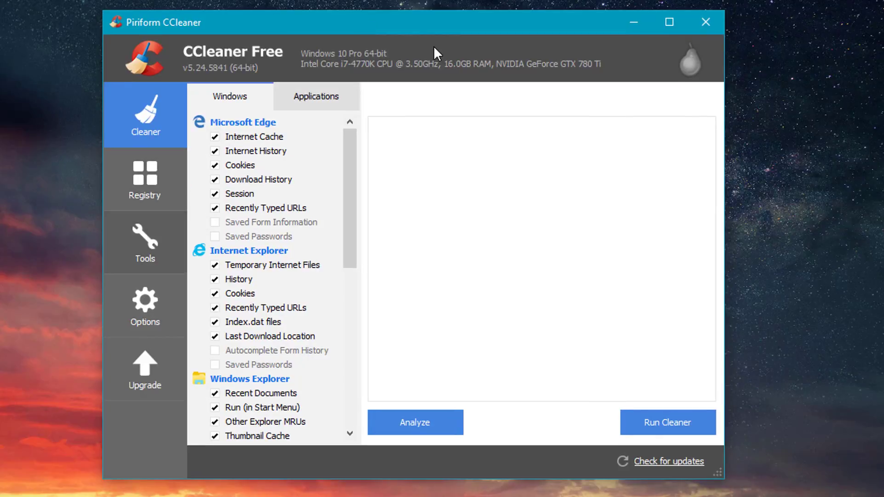
click(145, 242)
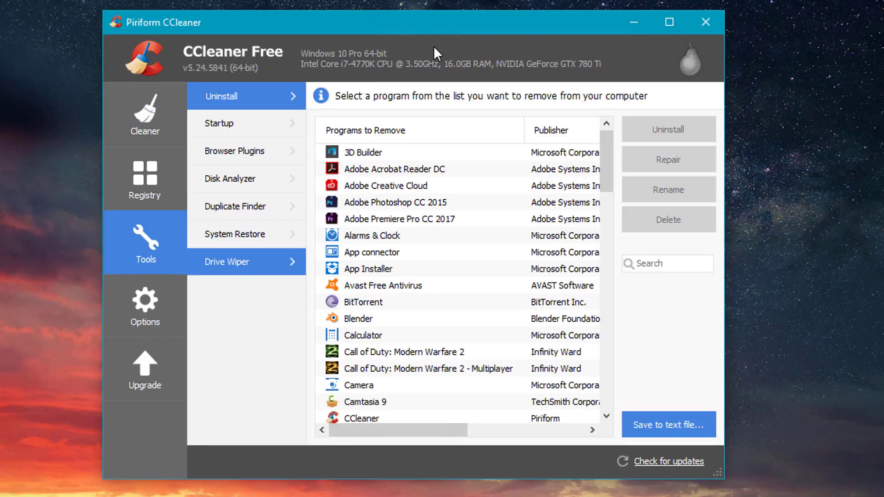
click(246, 262)
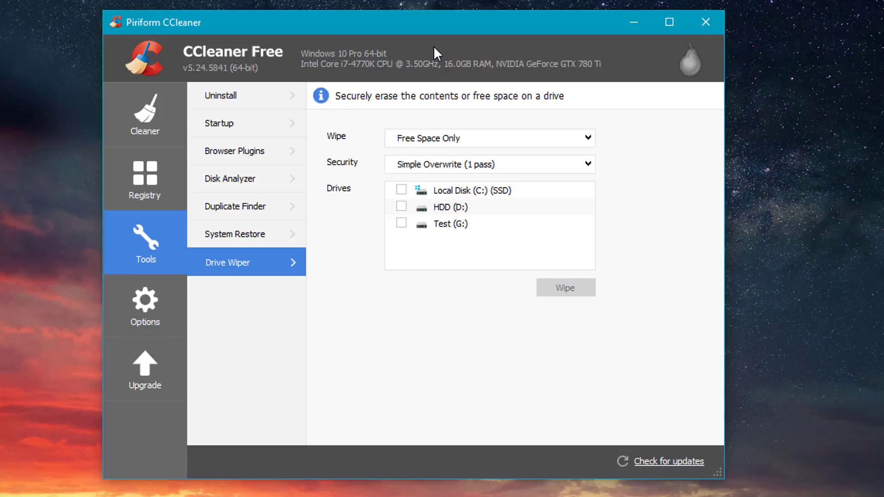
- Set Wipe to Entire Drive and Security to Complex Overwrite (7 passes)
key(alt+Down)
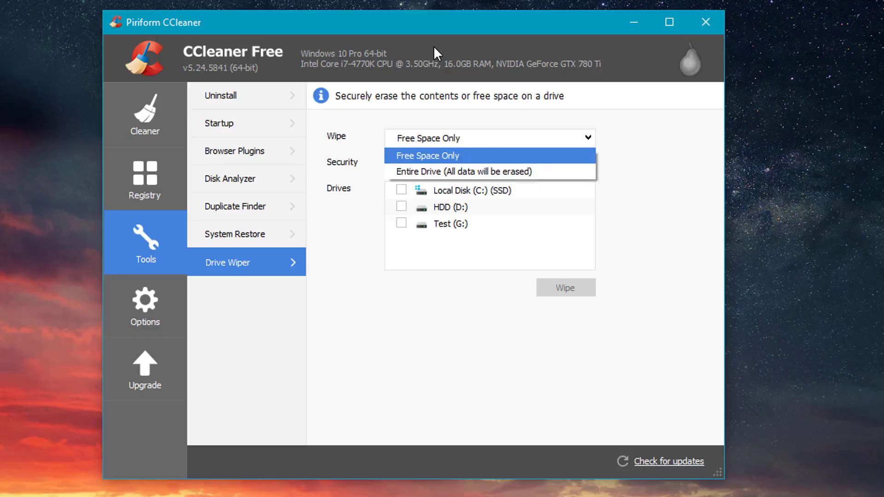
key(Down)
key(Return)
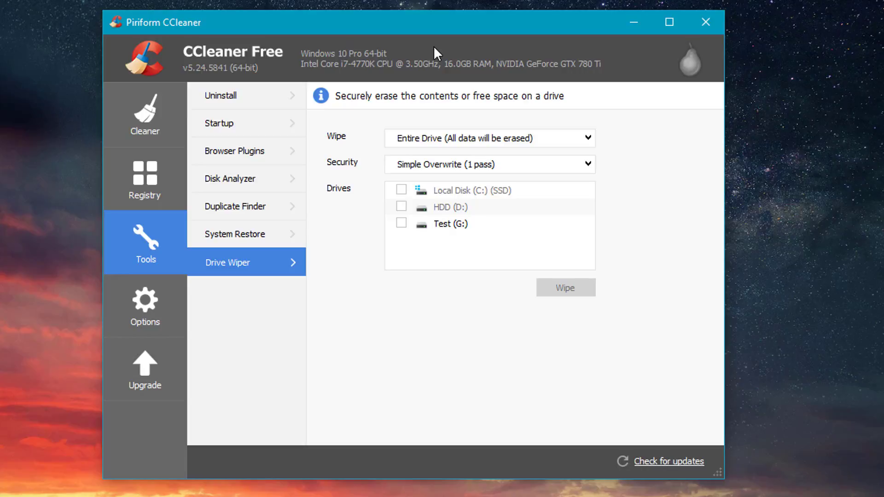
key(alt+Down)
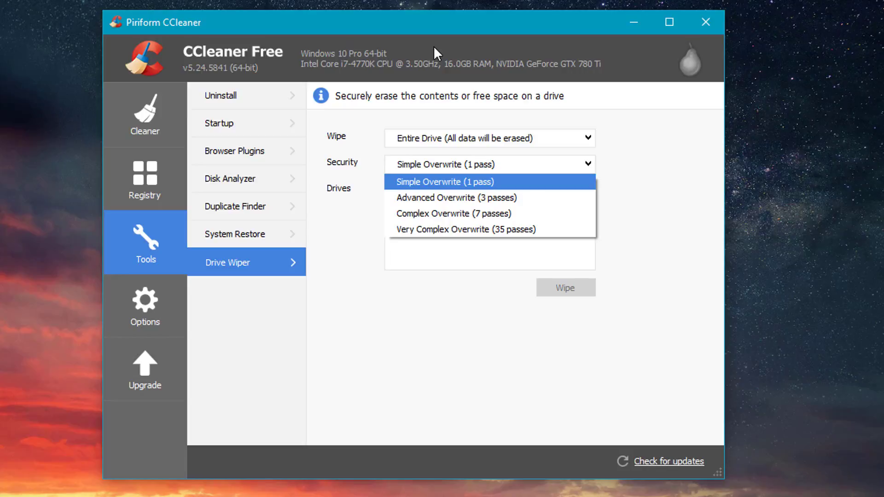
key(Down)
key(Down)
key(Down)
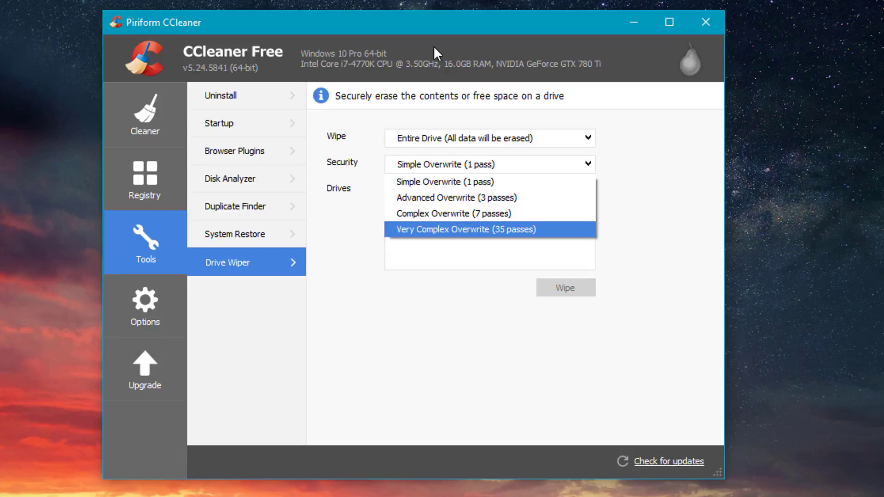
key(Up)
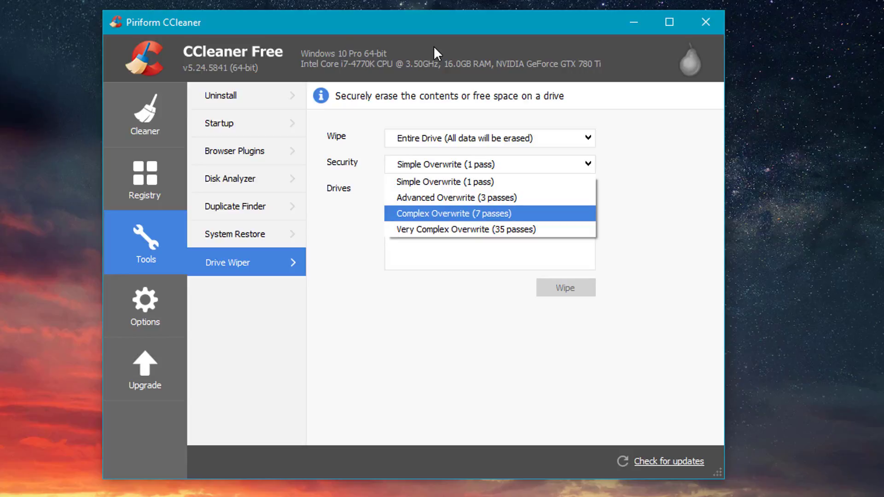
key(Return)
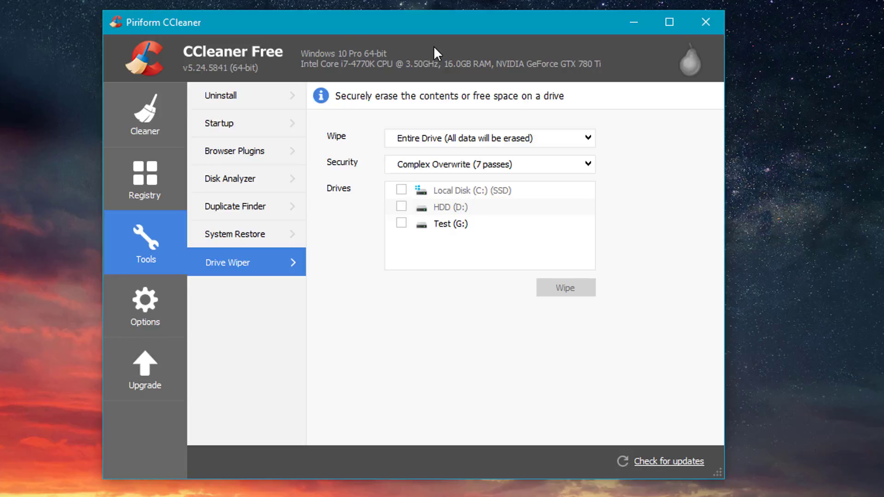
- Tick Test (G:) as the drive, then close CCleaner without starting the wipe
key(space)
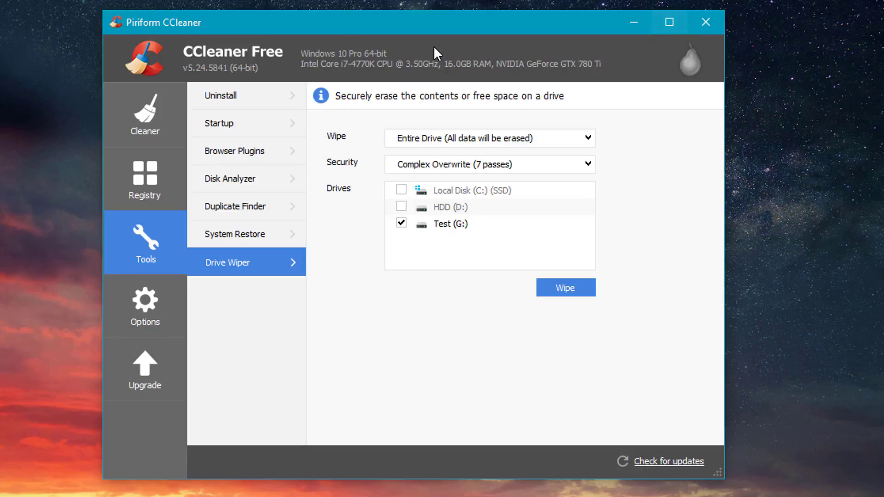
click(705, 21)
mouse_move(303, 1)
mouse_down()
mouse_move(396, 163)
mouse_move(383, 204)
mouse_up()
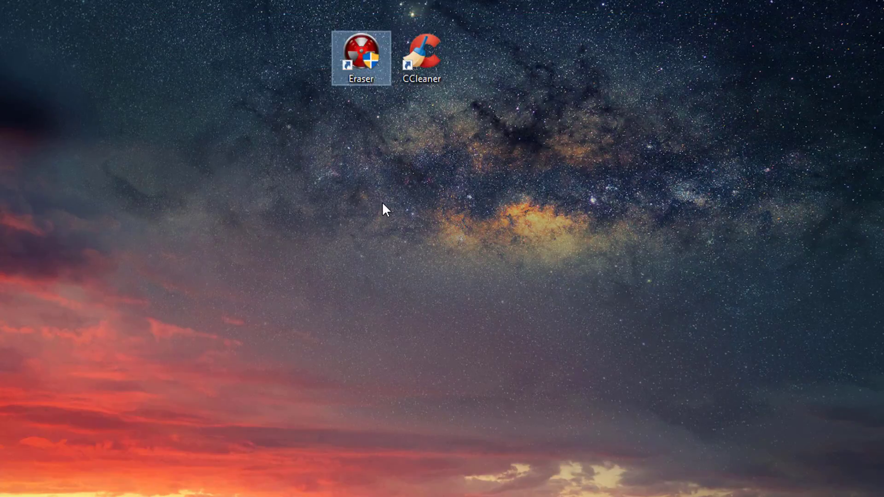
- Launch Eraser 6.2 from its desktop shortcut
double_click(369, 55)
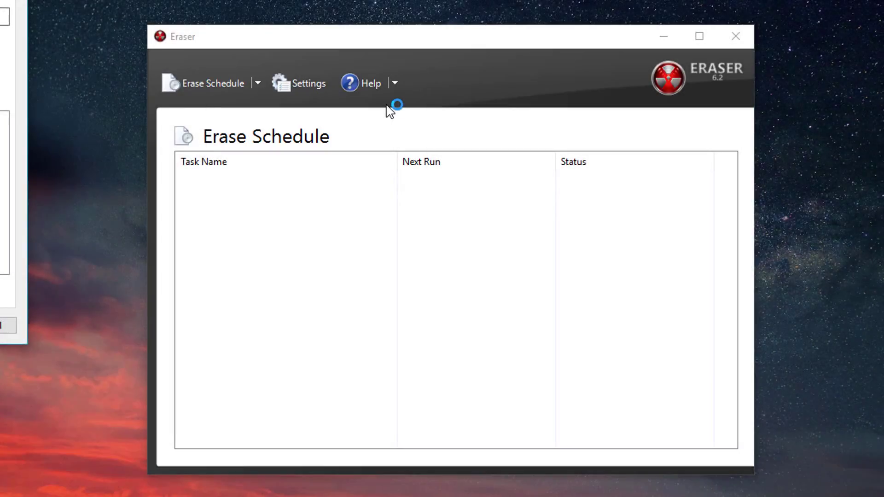
- Start a new erase task, add data, and set the target type to Drive/Partition
key(ctrl+n)
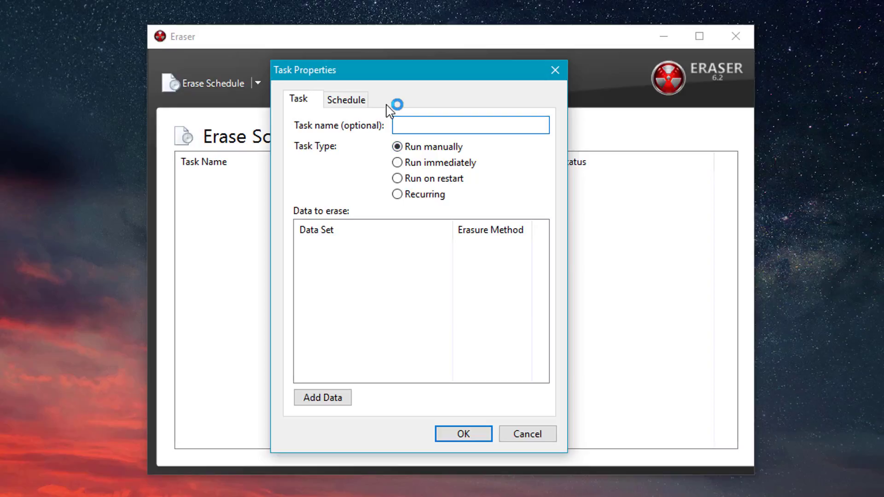
key(alt+a)
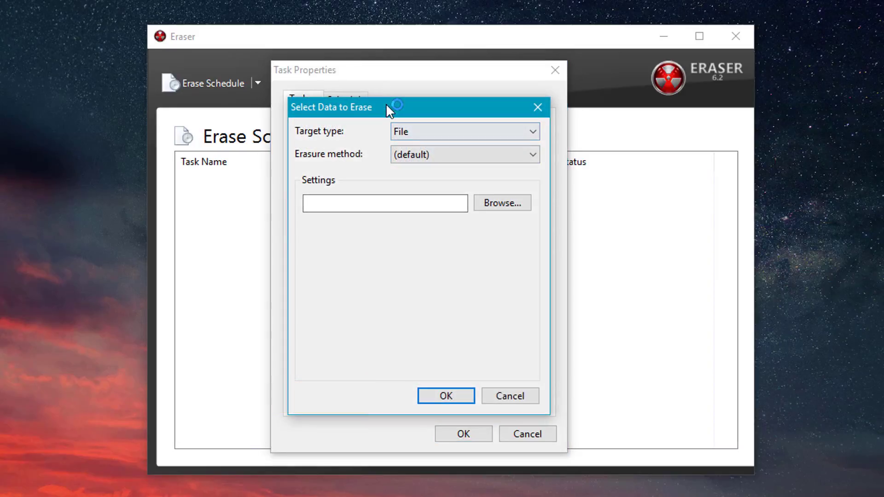
key(alt+Down)
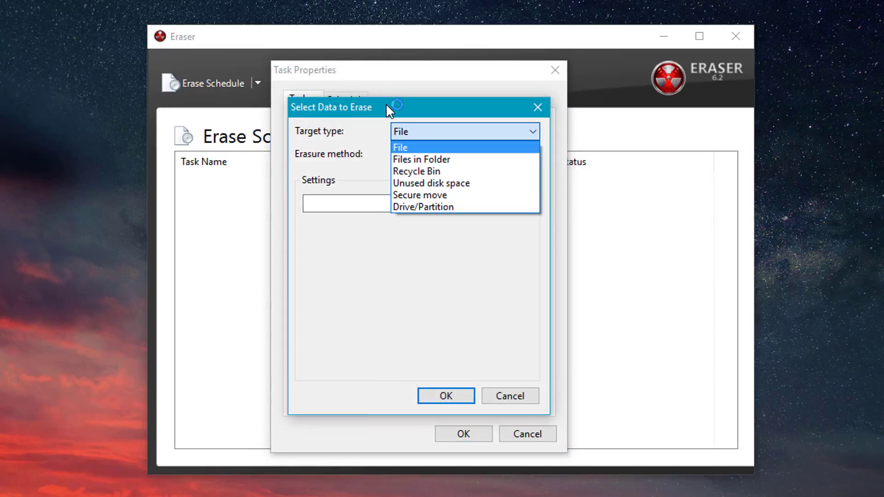
key(Down)
key(Down)
key(Down)
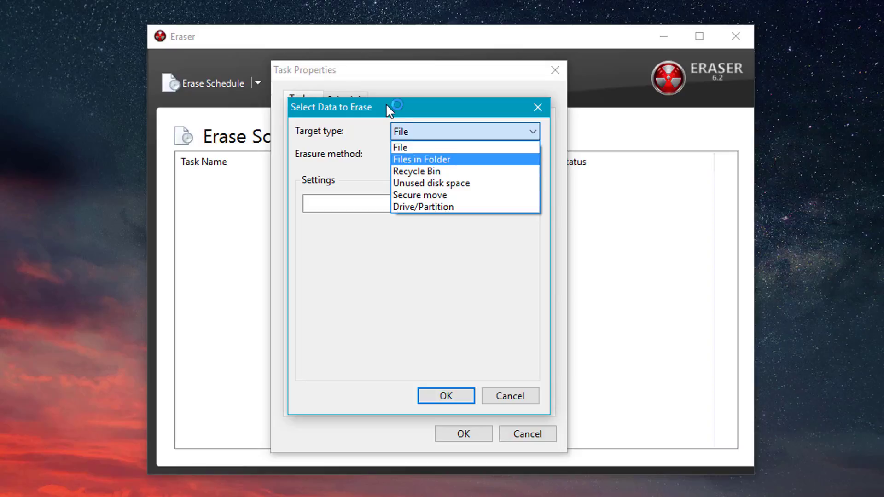
key(Down)
key(Down)
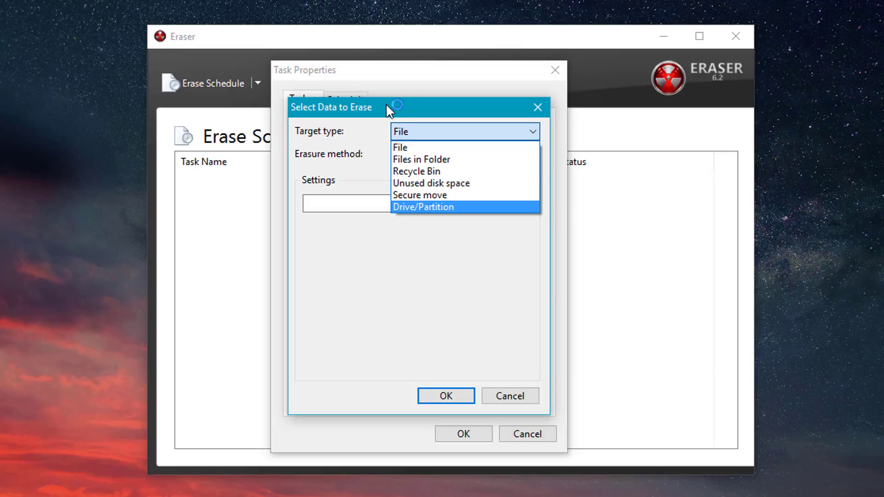
key(Return)
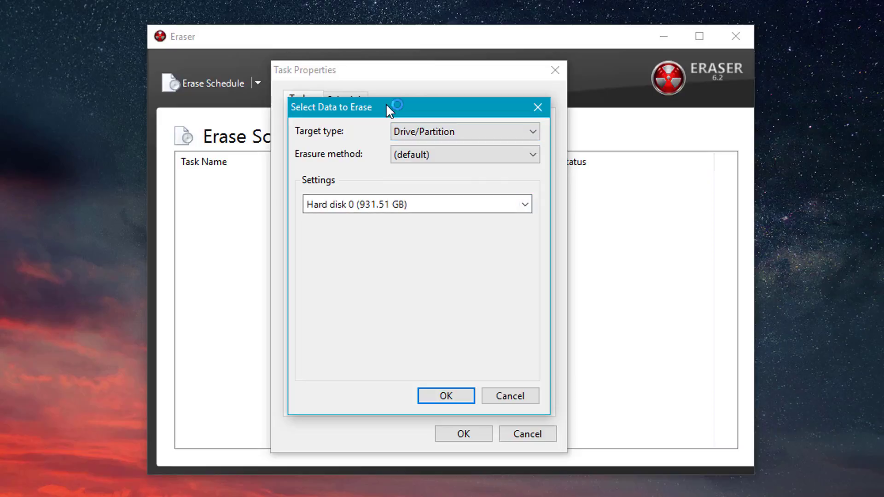
- Choose Gutmann (35 passes) as the erasure method and Test (G:) as the partition
key(Tab)
key(alt+Down)
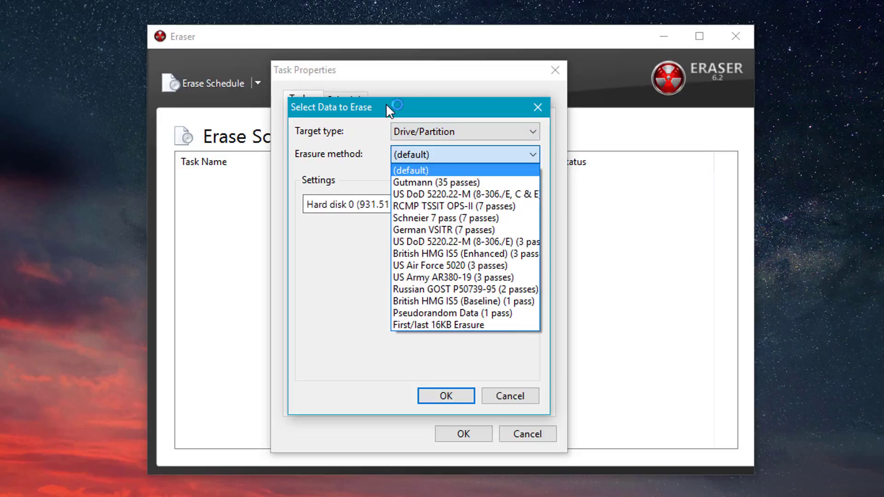
key(Down)
key(Down)
key(Down)
key(Down)
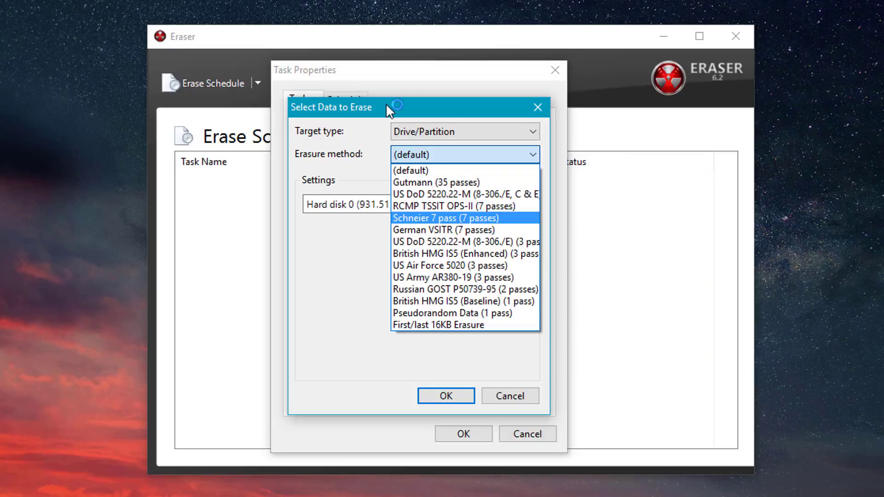
key(Up)
key(Up)
key(Up)
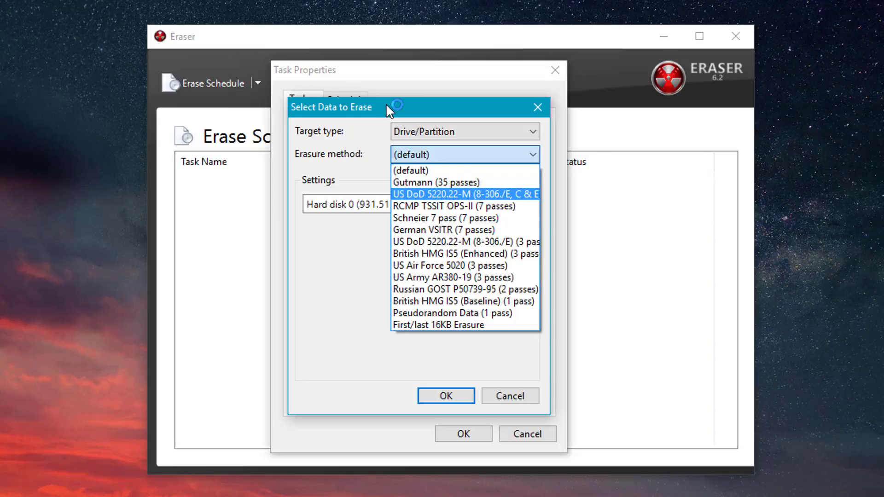
key(Return)
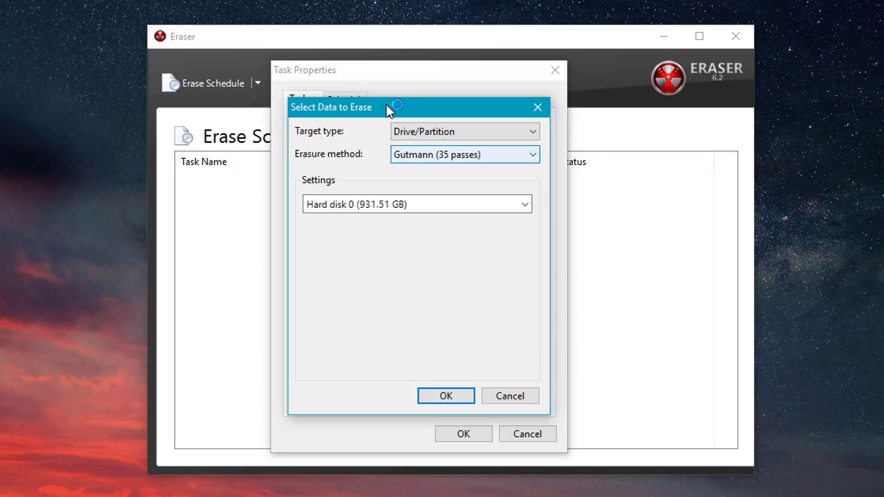
key(Tab)
key(alt+Down)
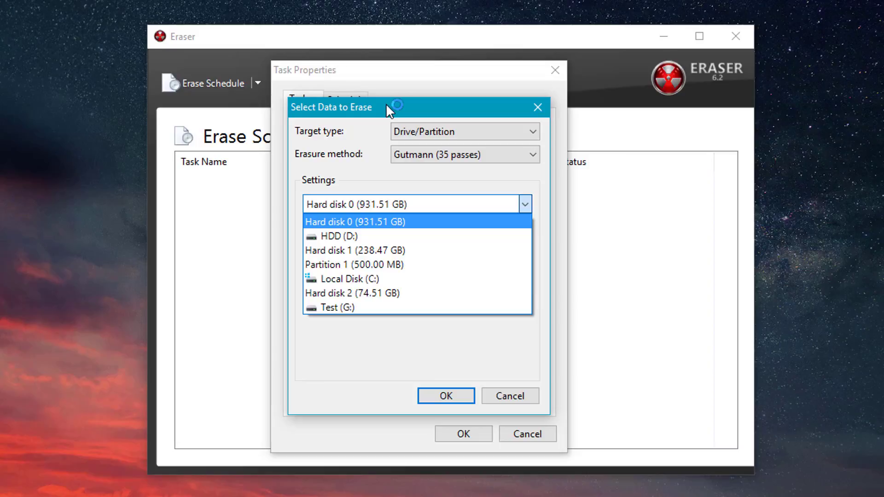
key(Down)
key(Down)
key(Down)
key(Down)
key(Down)
key(Down)
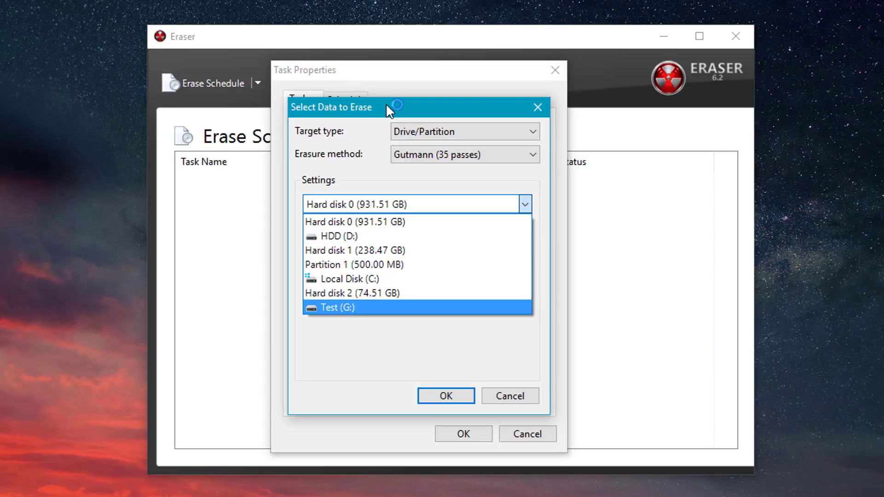
key(Return)
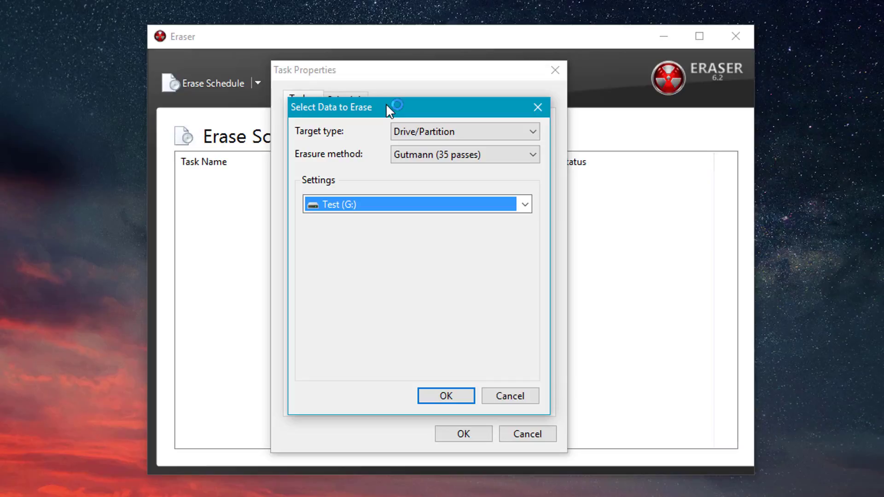
- Confirm the Test (G:) data settings and save the task to the Erase Schedule
key(Return)
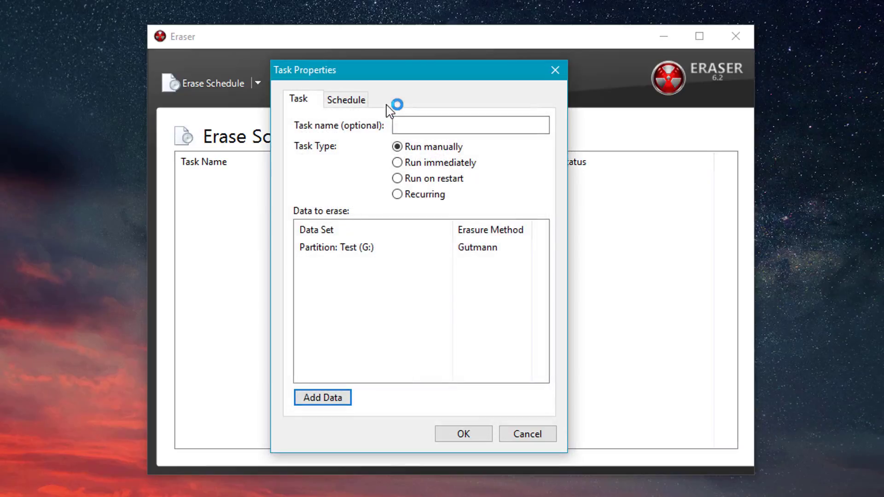
key(Tab)
key(Return)
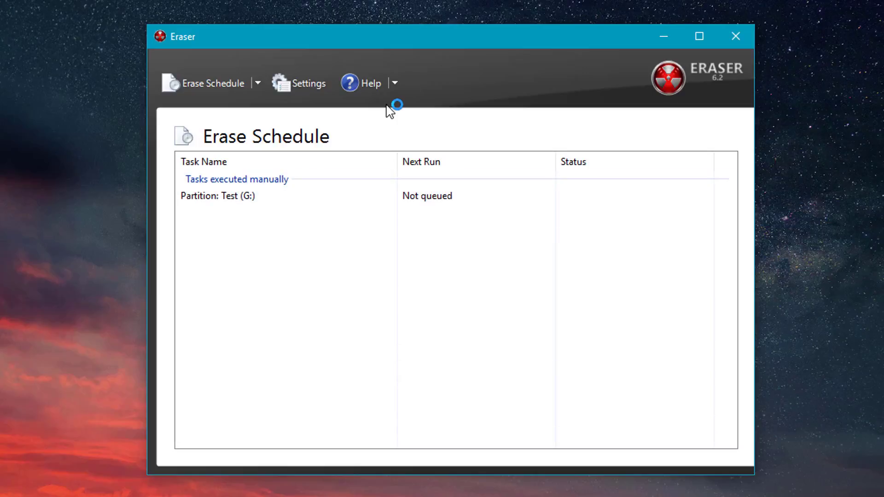
- Run the Test (G:) task now, then cancel it while it is running
key(Down)
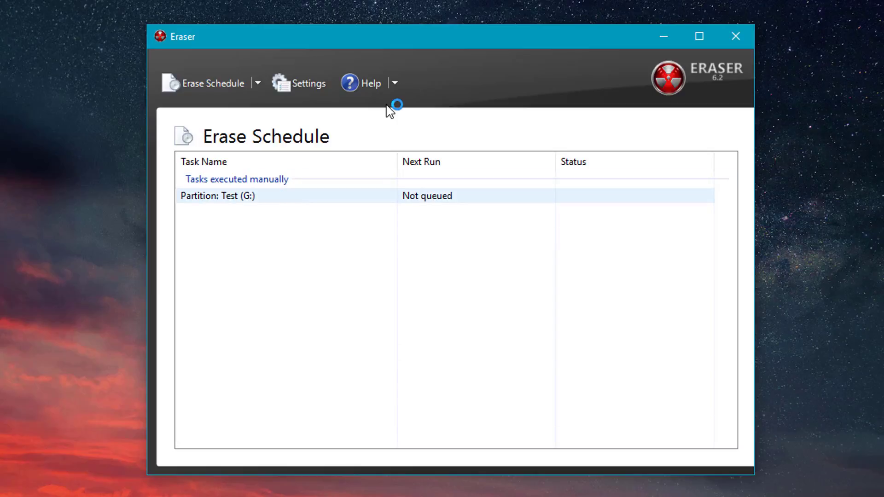
key(shift+F10)
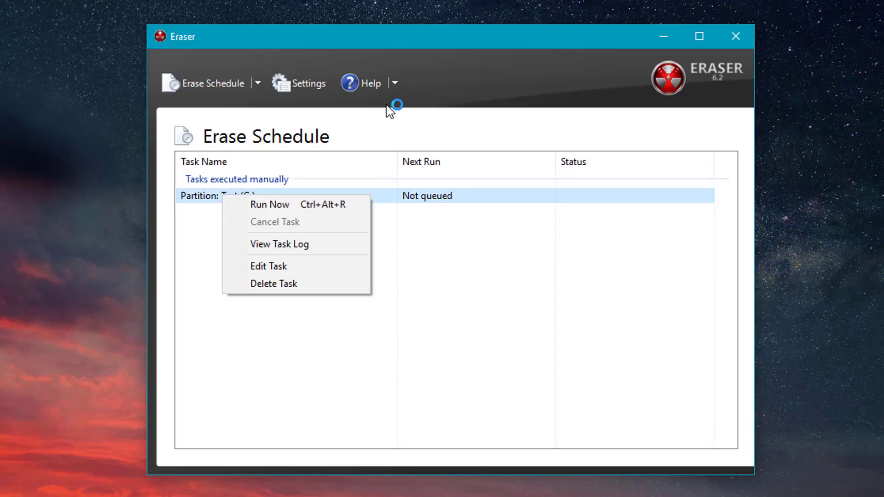
key(Down)
key(Return)
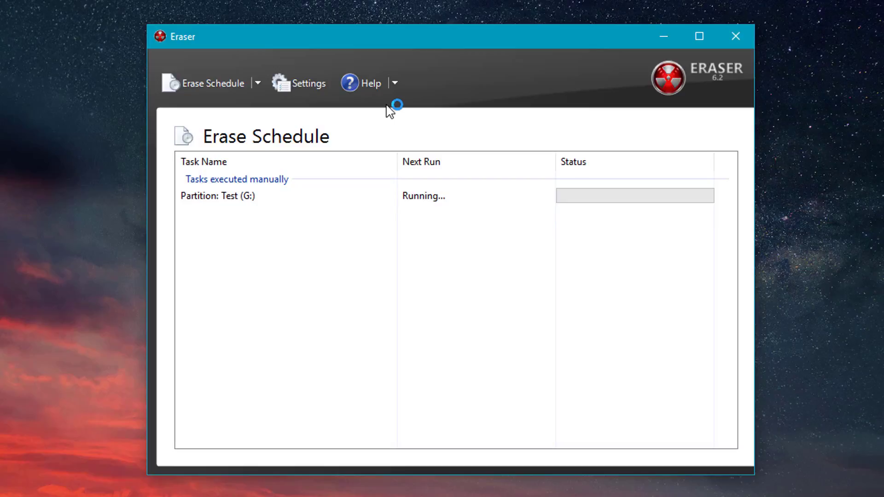
key(shift+F10)
key(Down)
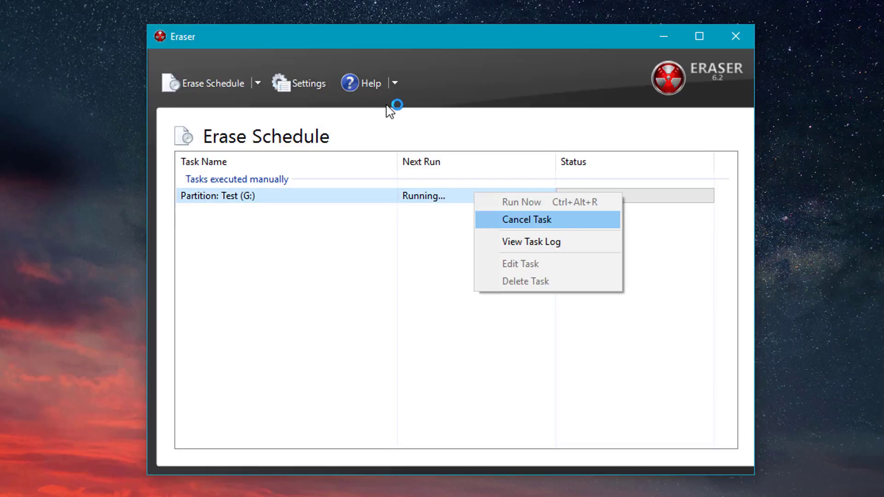
key(Return)
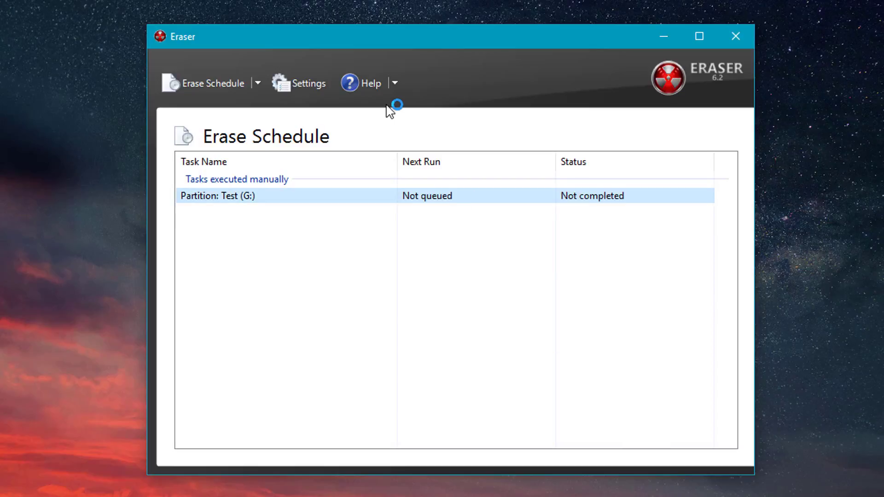